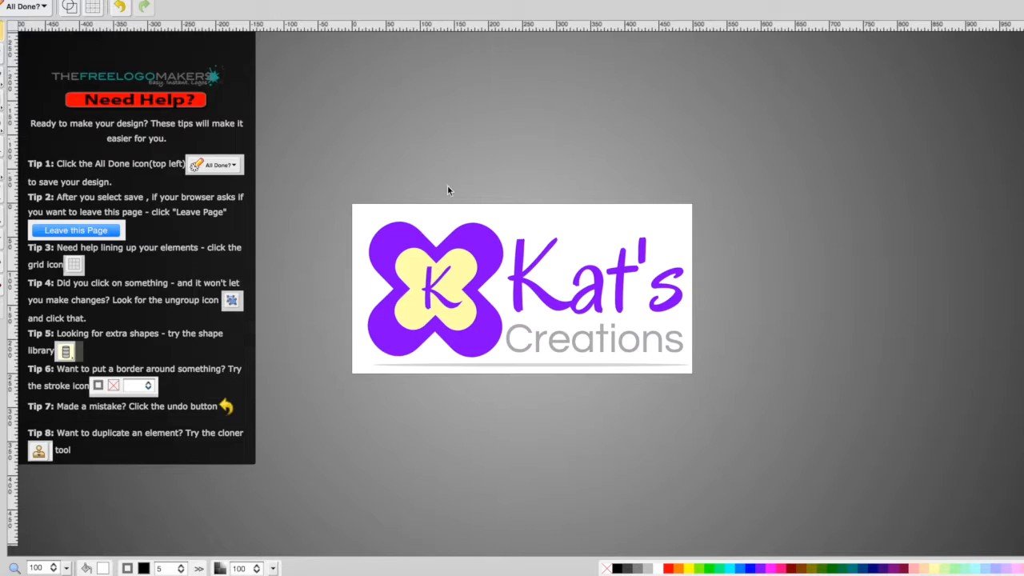
Step: Ungroup the complete Kat's Creations logo into separate elements
left_click(450, 275)
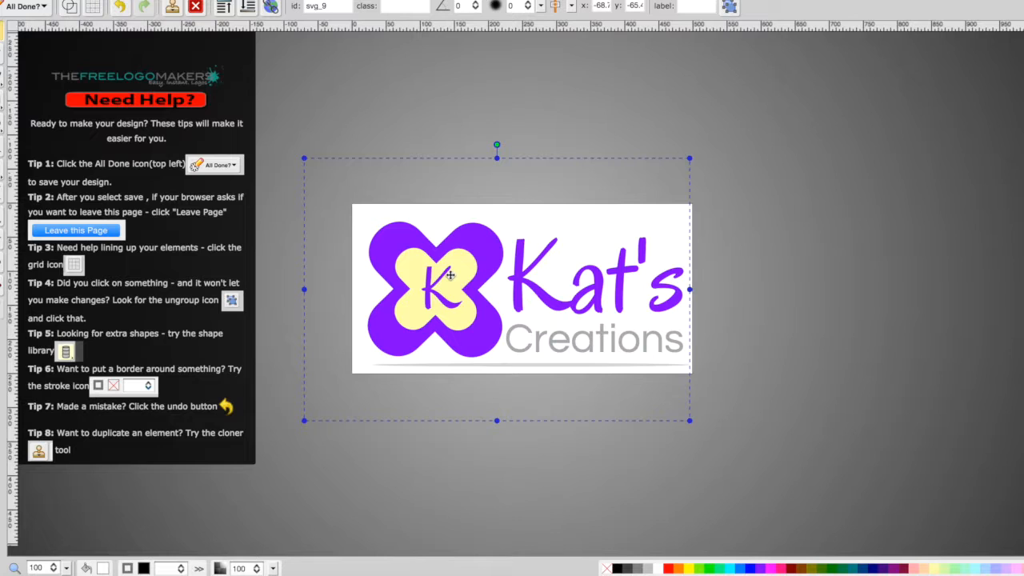
left_click(728, 8)
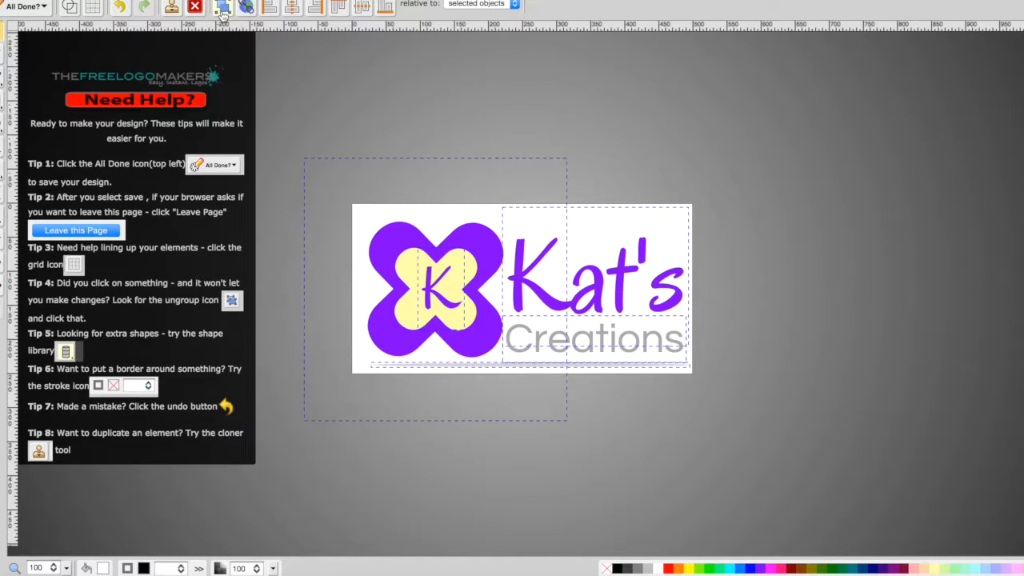
left_click(729, 233)
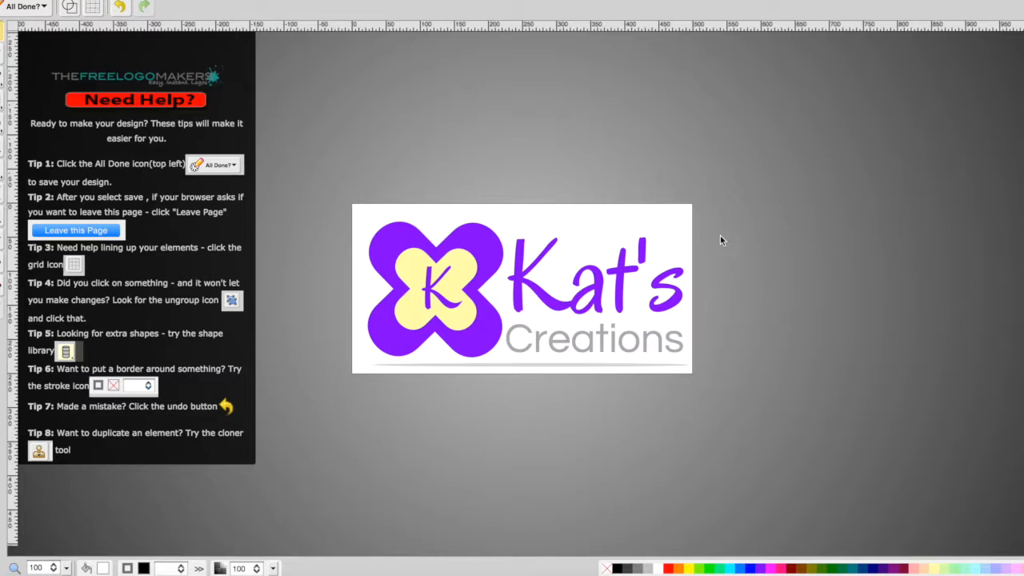
Step: Move the purple and yellow flower partly above the artboard and ungroup its two shapes
left_click(480, 244)
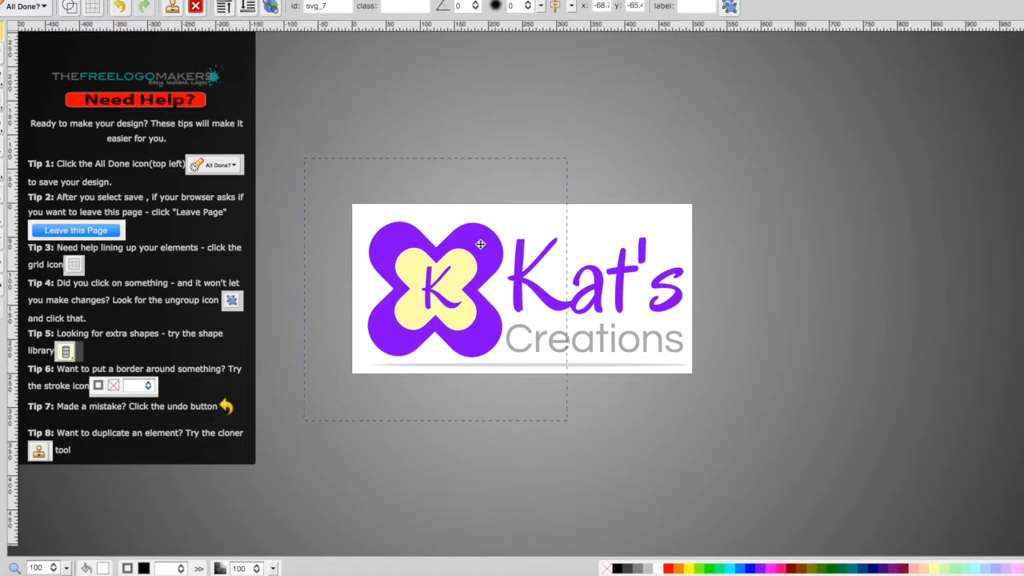
left_click_drag(480, 244, 485, 54)
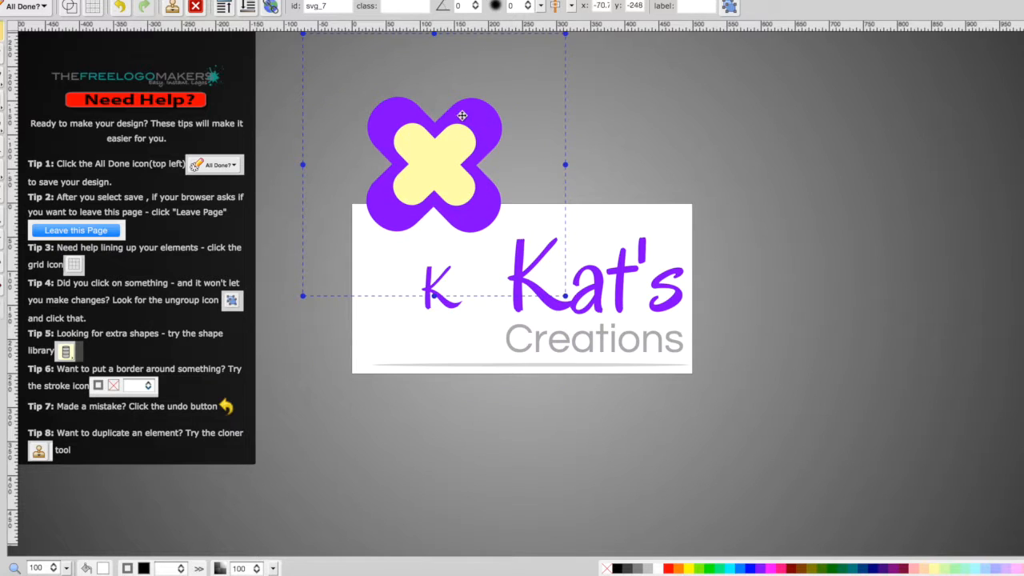
left_click_drag(480, 175, 482, 197)
left_click(731, 6)
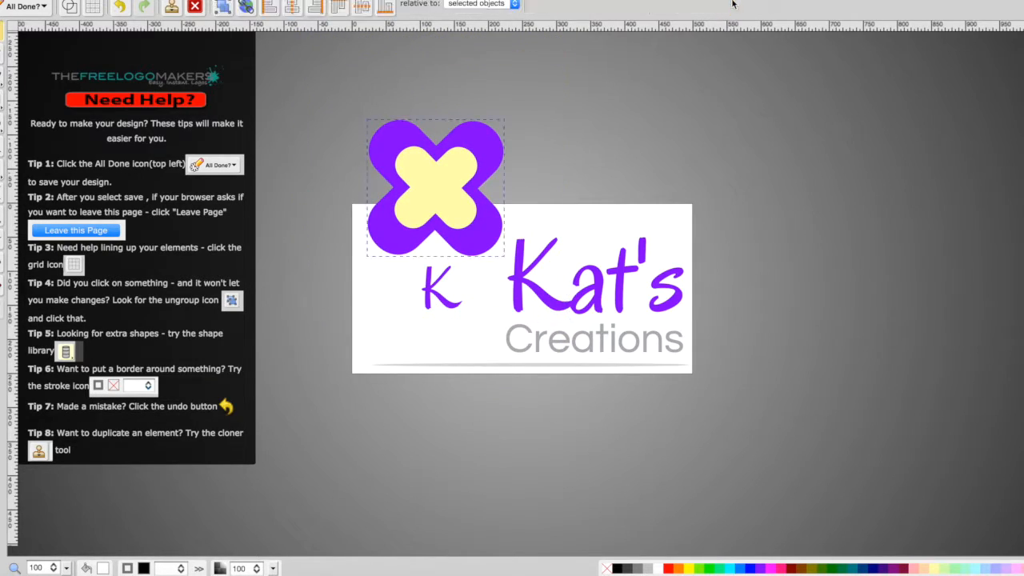
left_click(522, 394)
Step: Move the small K, the "Kat's" text and the "Creations" text away from their places in the logo
left_click_drag(440, 293, 621, 153)
left_click_drag(532, 283, 677, 257)
left_click_drag(560, 346, 576, 432)
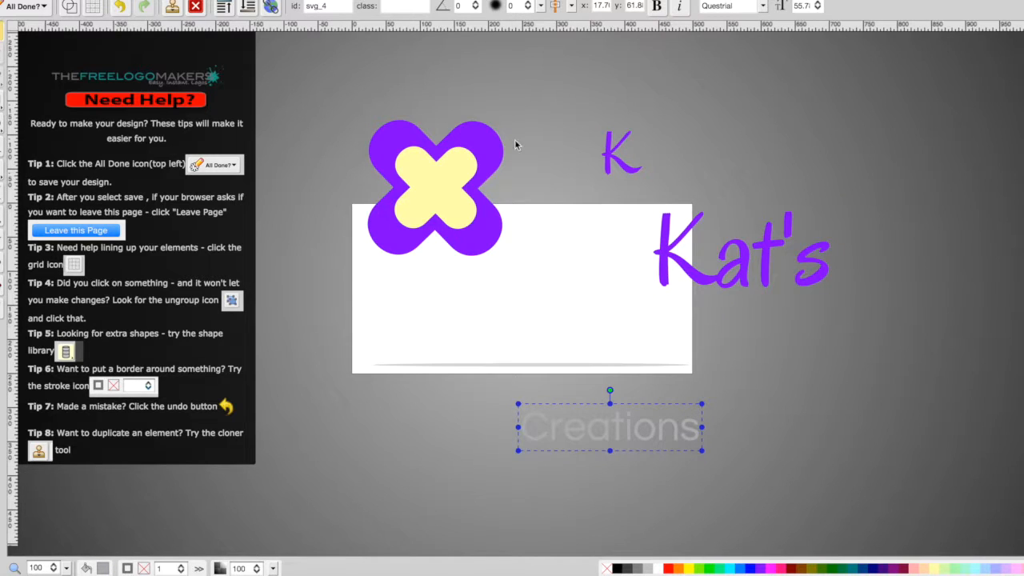
Step: Fill the outer purple flower shape with a linear gradient from purple to grey (#aaaaaa)
left_click(471, 132)
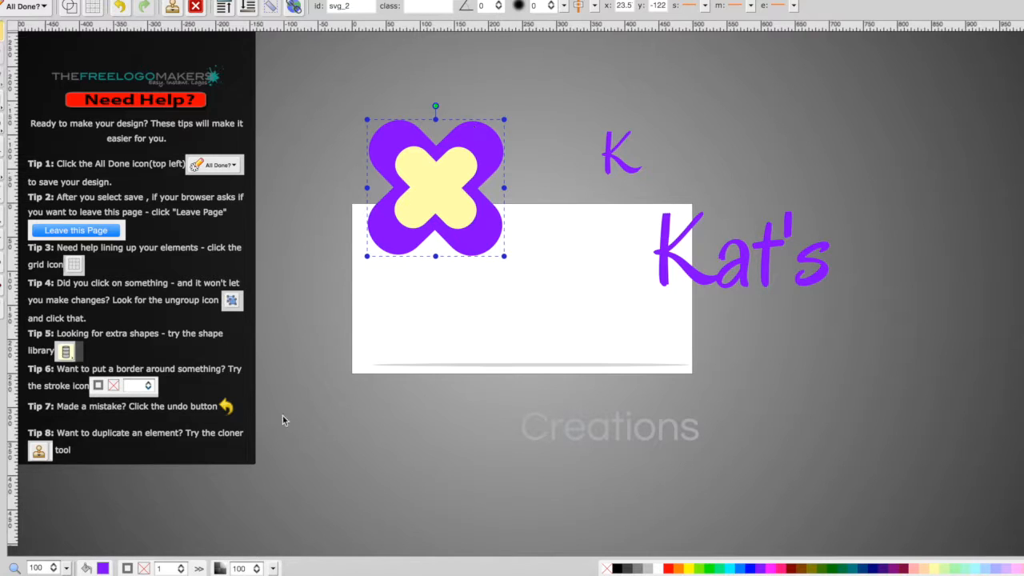
left_click(103, 569)
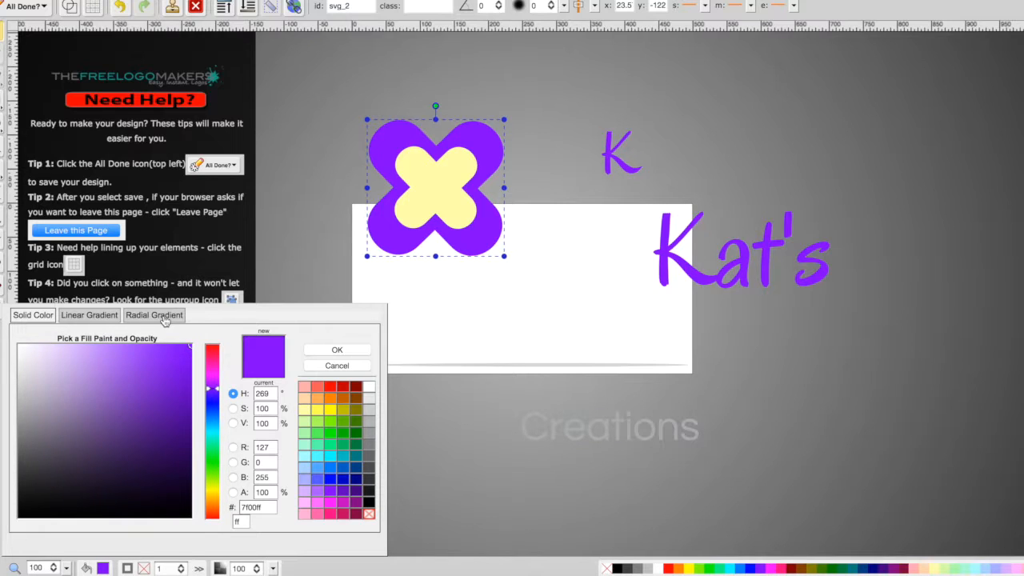
left_click(95, 316)
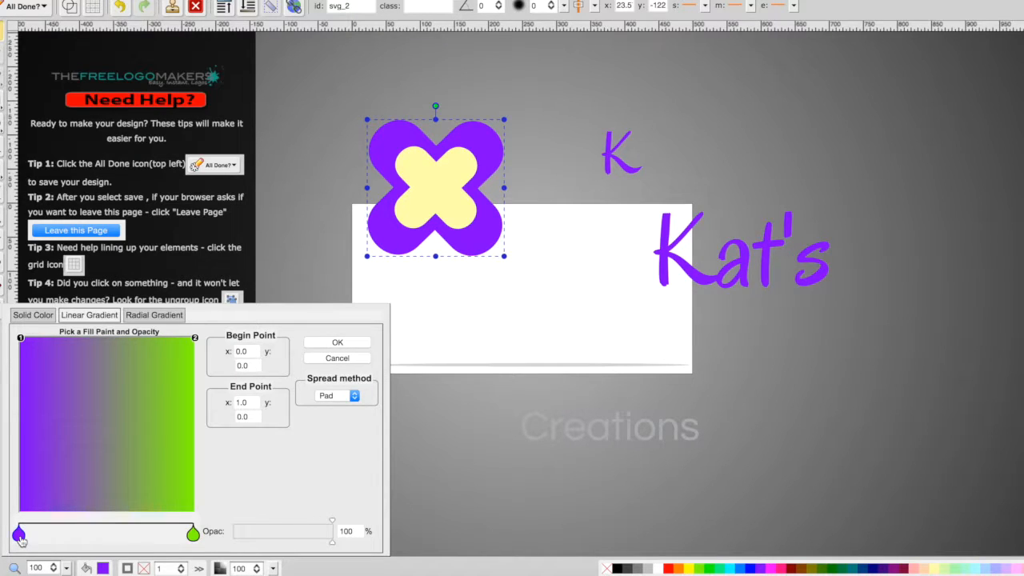
double_click(193, 534)
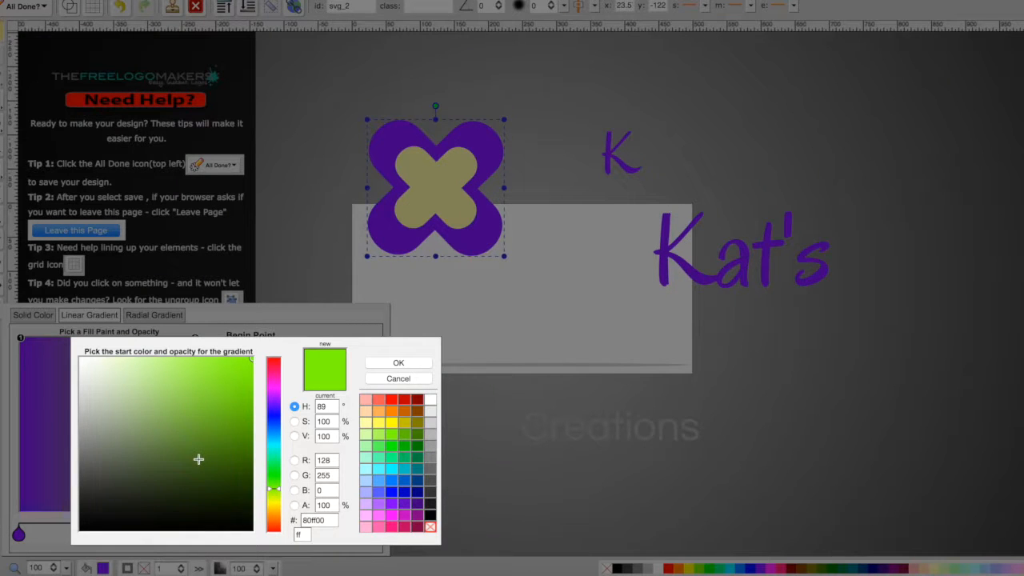
left_click_drag(112, 424, 72, 417)
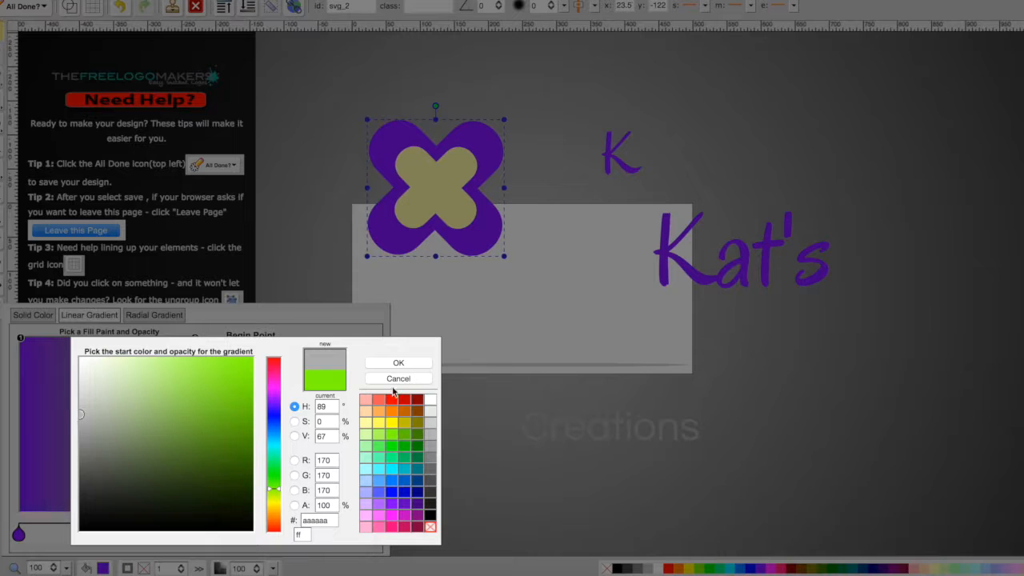
left_click(398, 363)
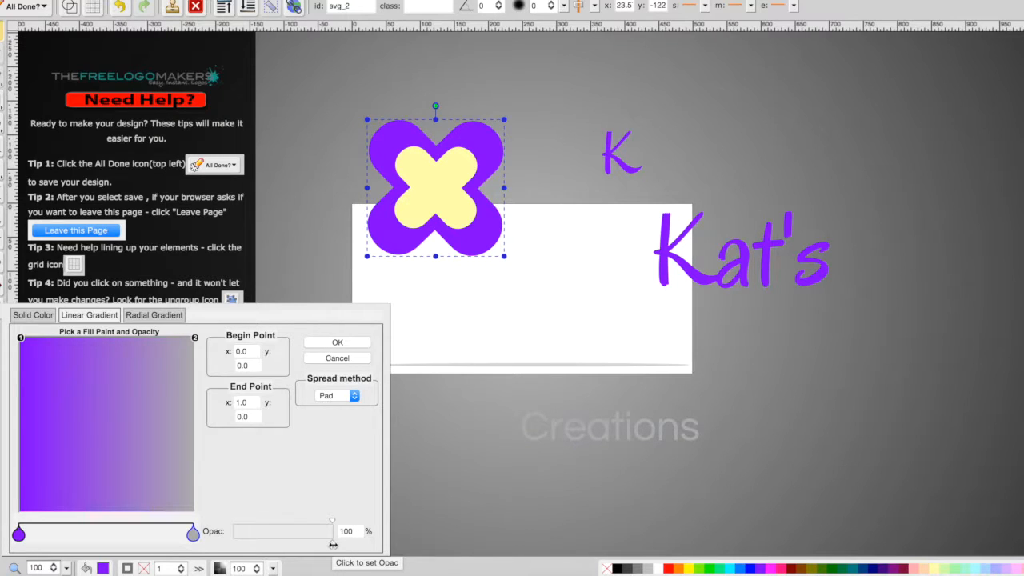
left_click(331, 343)
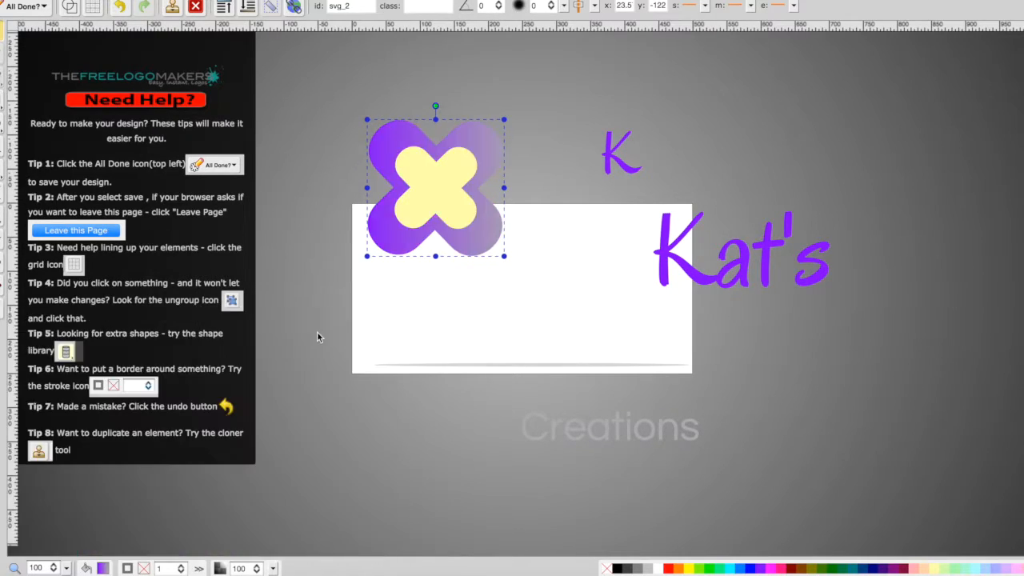
left_click(510, 169)
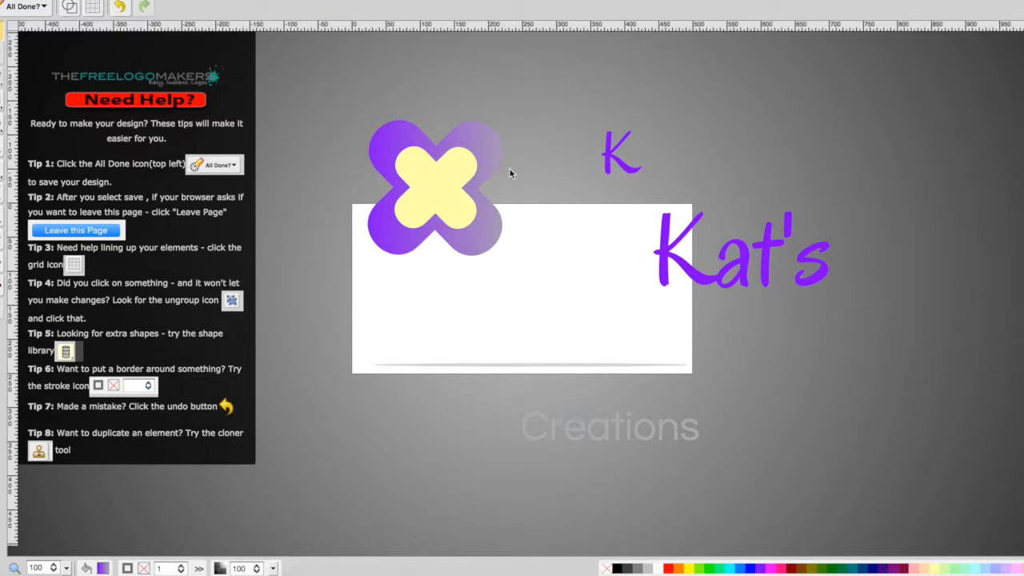
Step: Change the end color of the outer flower's linear gradient to black (#000000)
left_click(498, 141)
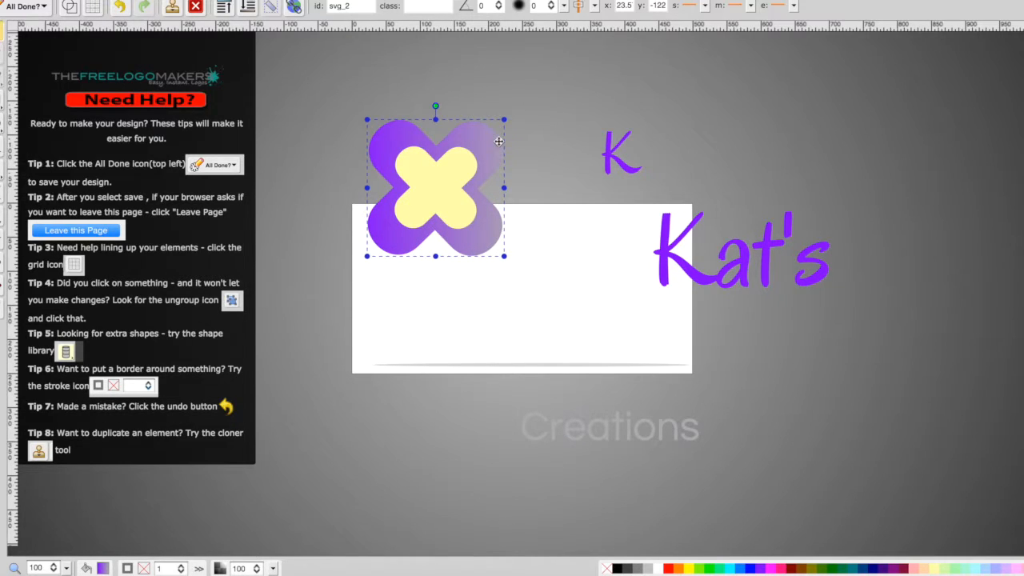
left_click(104, 568)
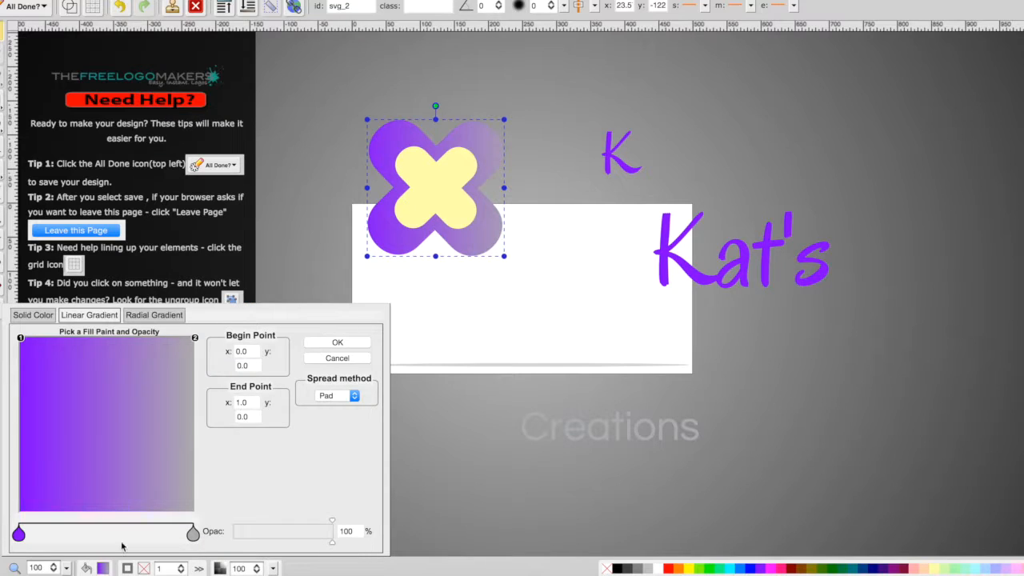
double_click(192, 535)
left_click(162, 480)
left_click_drag(160, 496, 153, 539)
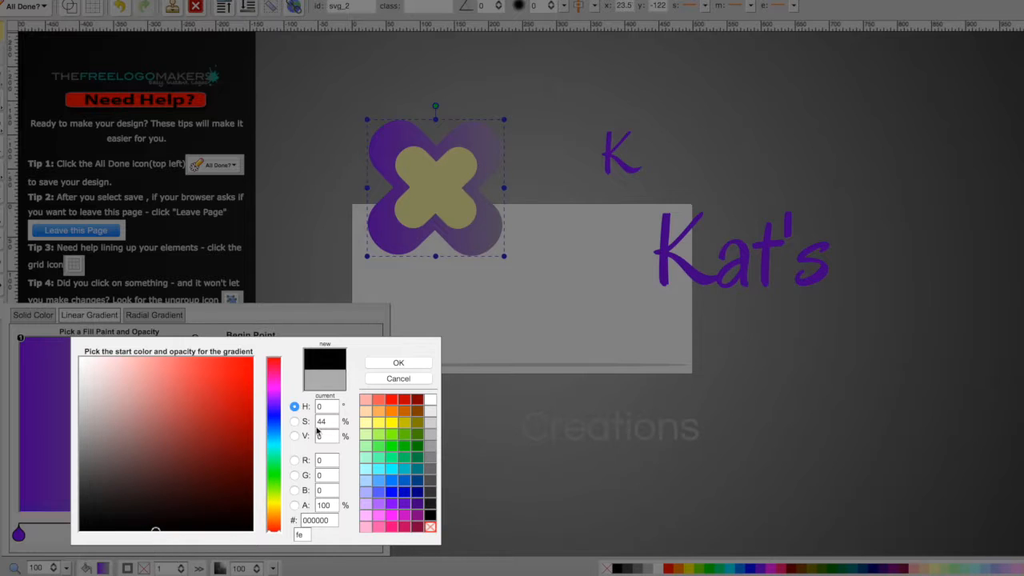
left_click(410, 364)
left_click(340, 342)
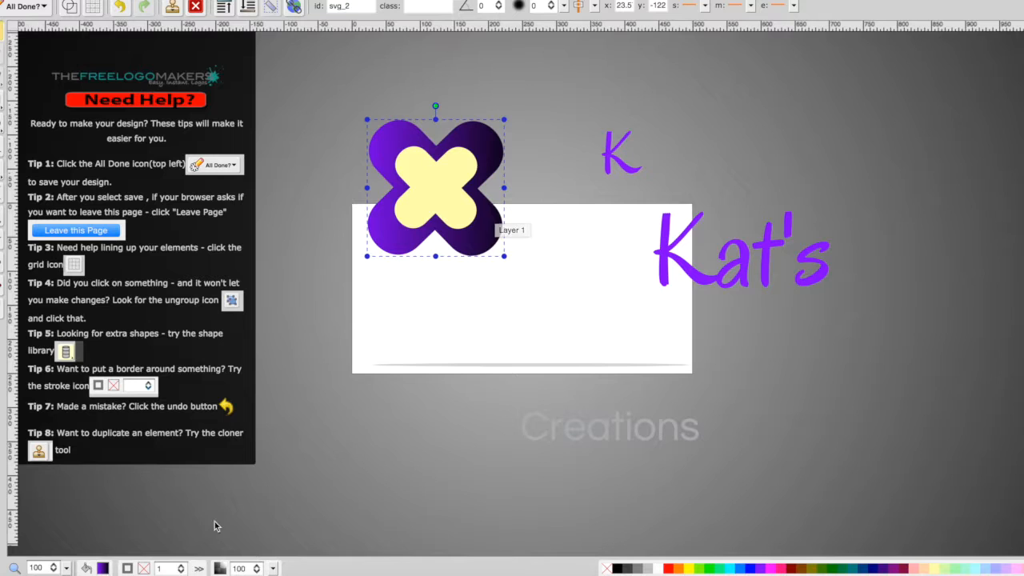
Step: Try to switch the outer flower's fill to a radial gradient with the default settings
left_click(104, 568)
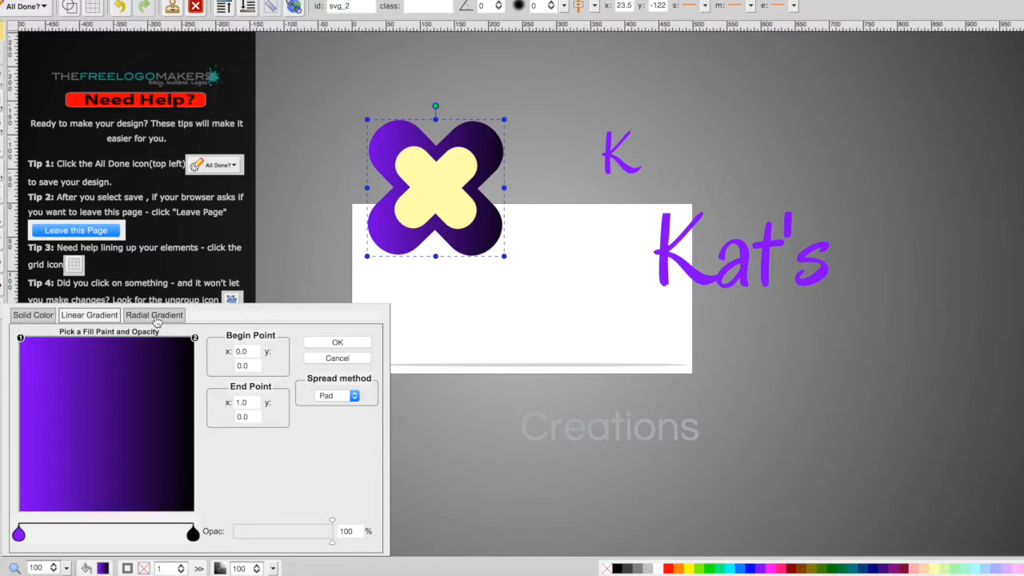
left_click(154, 316)
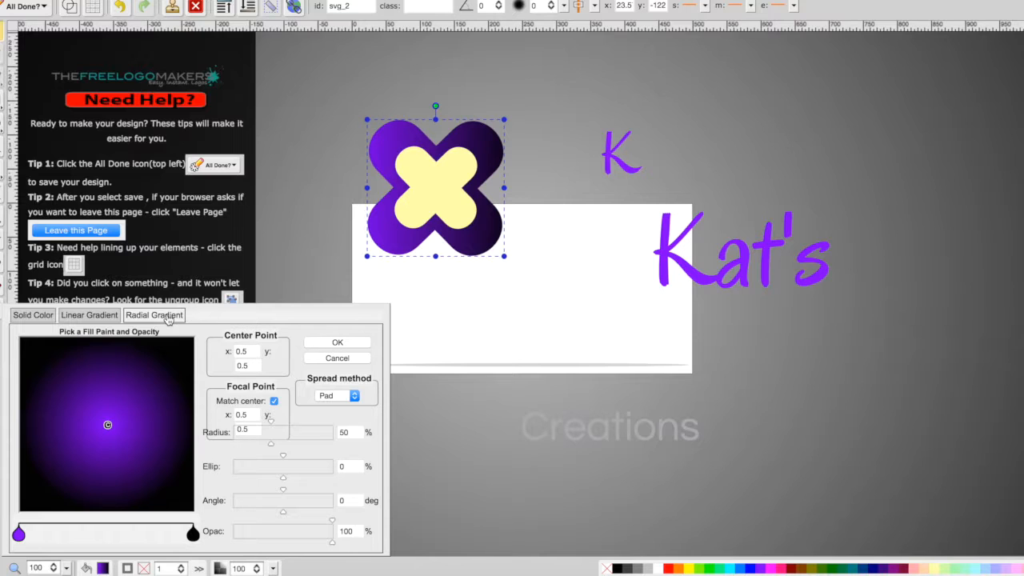
left_click(330, 342)
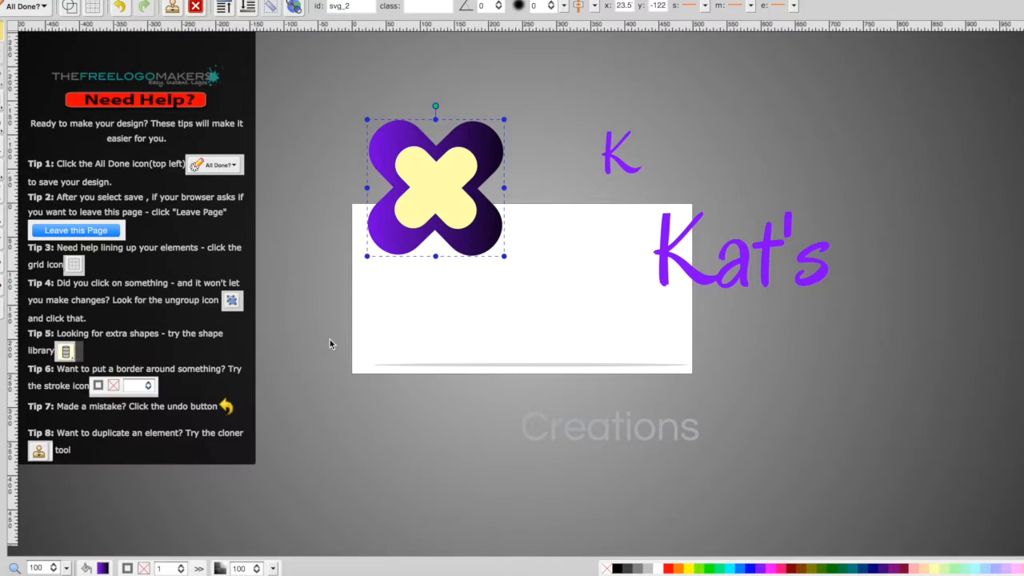
Step: Move the outer purple shape off the yellow center to the lower left of the artboard
left_click(528, 235)
left_click_drag(481, 125, 521, 126)
left_click_drag(507, 160, 417, 348)
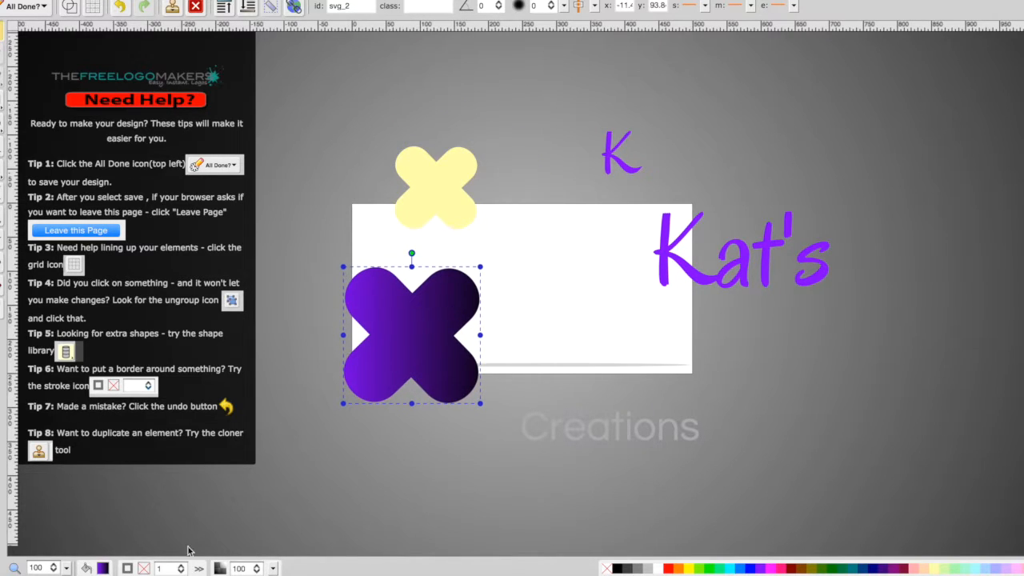
Step: Apply a purple-to-black radial gradient to the outer shape, with the purple stop shifted toward the middle and the spread method set to Reflect
left_click(102, 568)
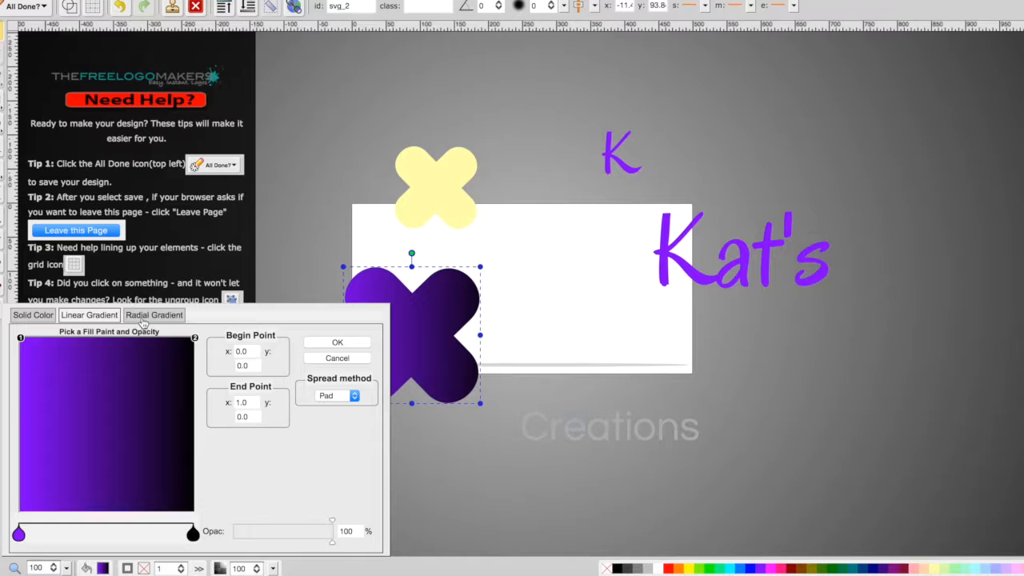
left_click(148, 315)
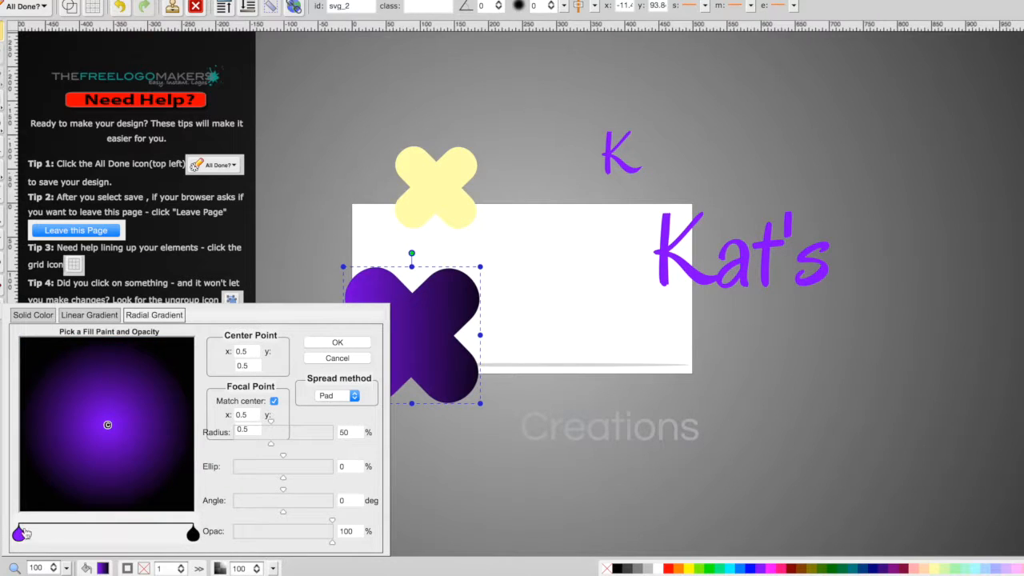
left_click_drag(19, 535, 87, 535)
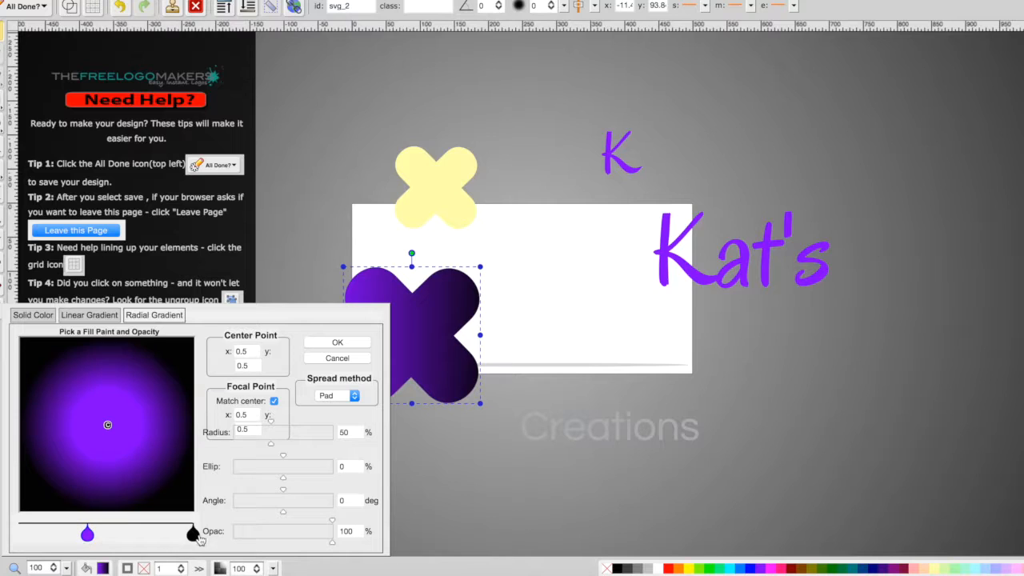
left_click(357, 396)
left_click(355, 407)
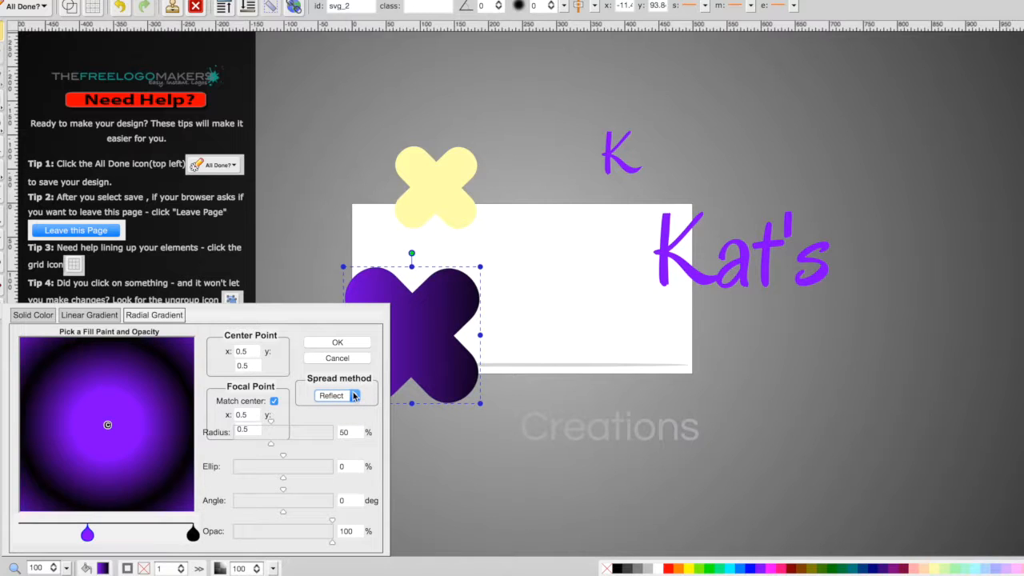
left_click(345, 342)
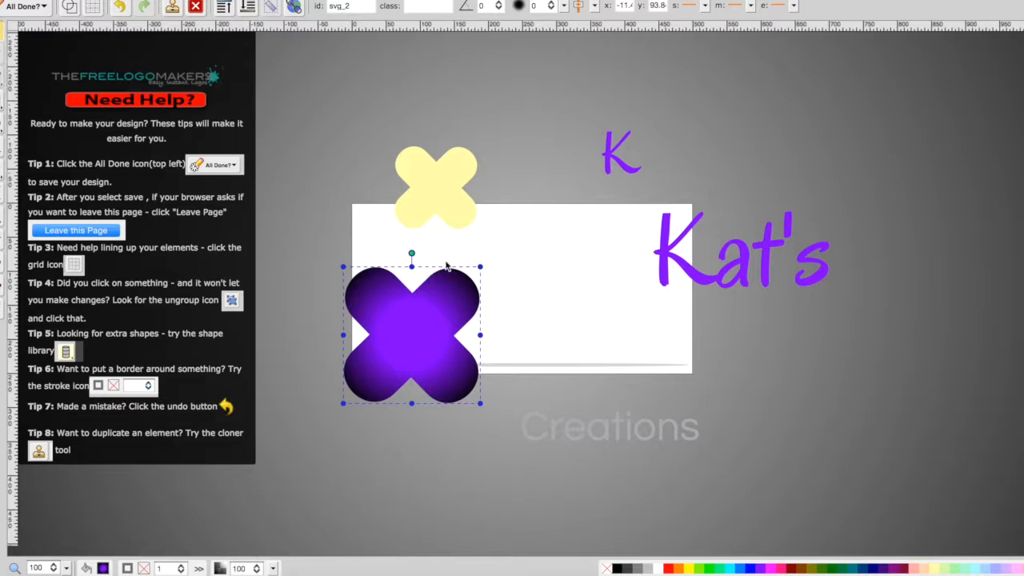
left_click(102, 568)
left_click(331, 396)
left_click(328, 406)
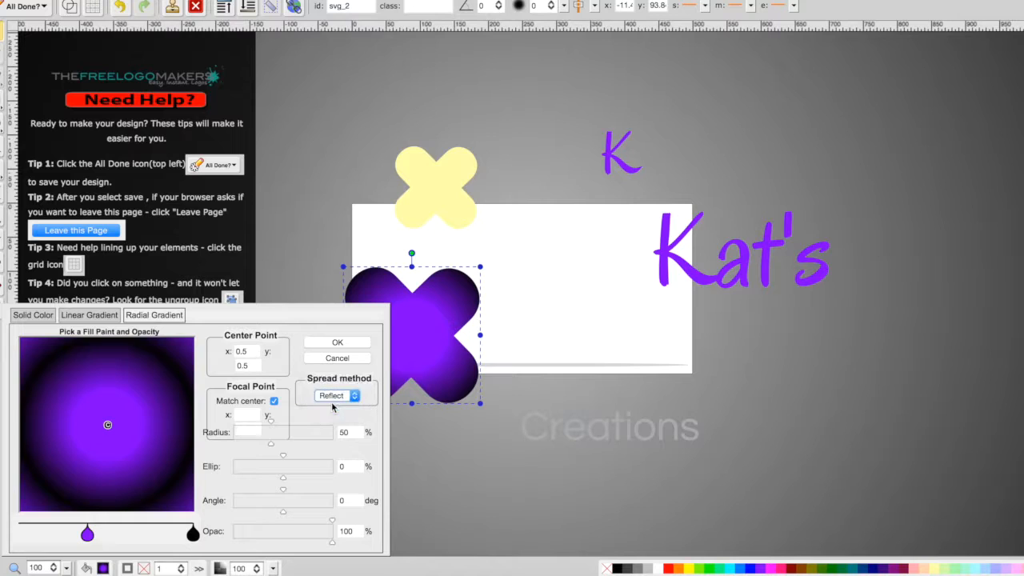
left_click(328, 344)
left_click(510, 349)
Step: Place the purple shape at the left of the artboard and move the yellow shape onto its center
left_click_drag(433, 294, 446, 257)
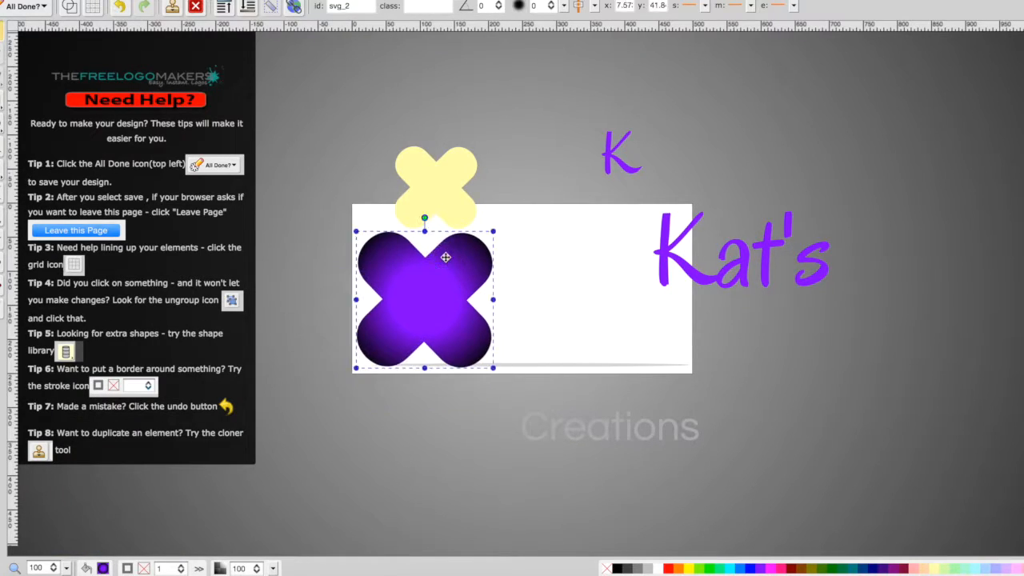
left_click_drag(442, 210, 426, 312)
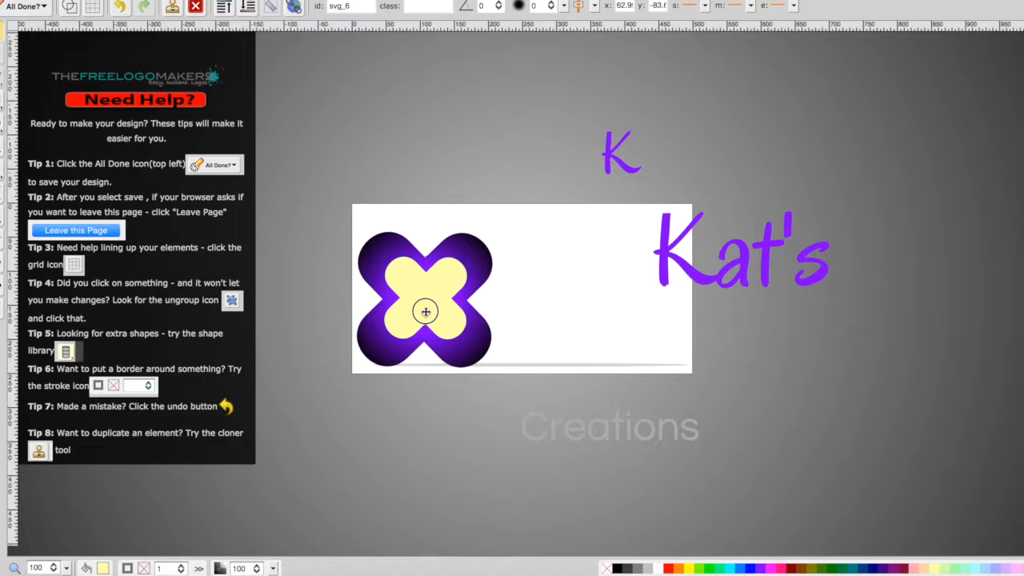
left_click(500, 209)
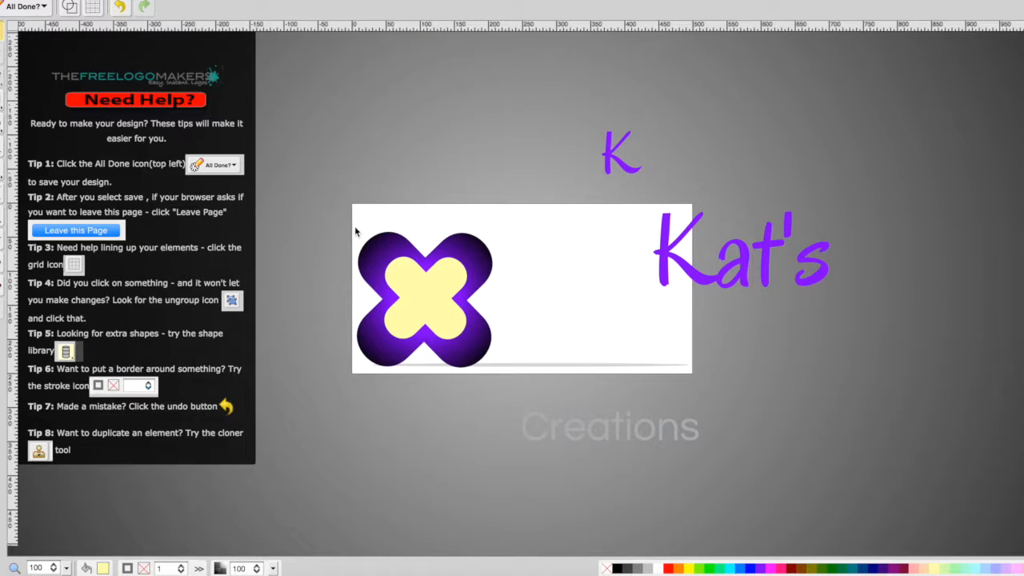
Step: Align the centers of the purple and yellow shapes with each other and group them
left_click_drag(331, 206, 500, 316)
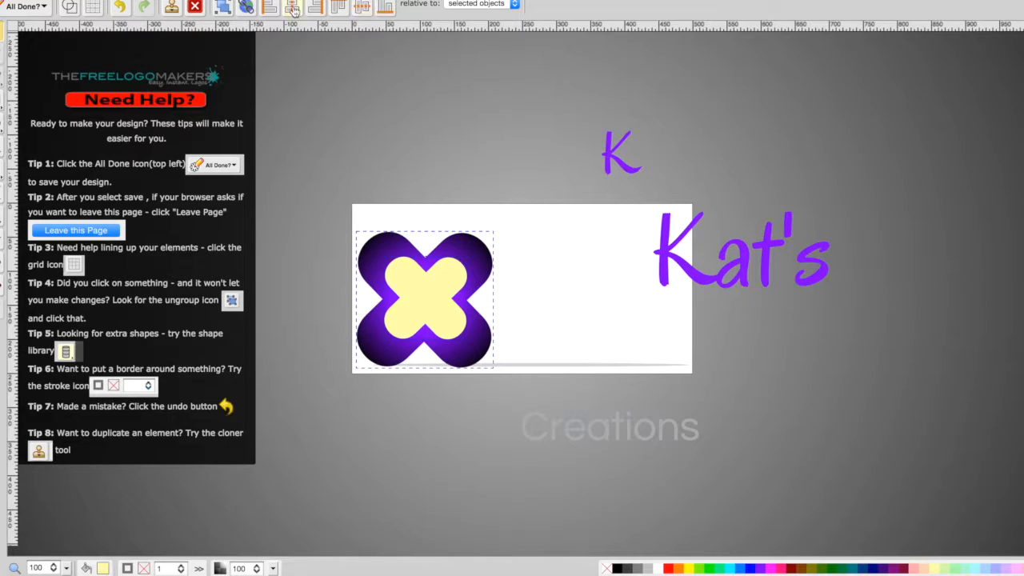
left_click(362, 7)
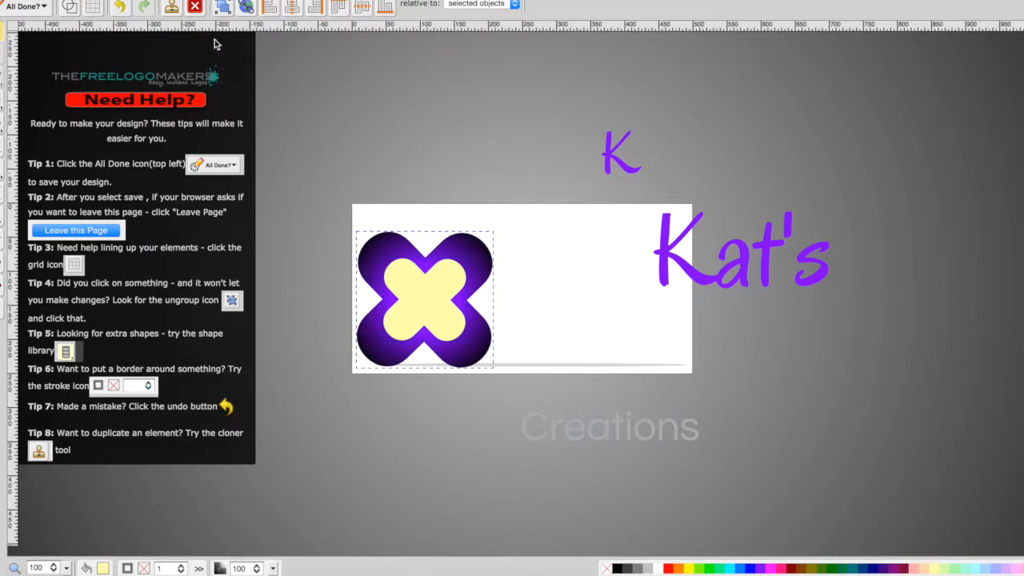
left_click(223, 7)
left_click(531, 249)
Step: Bring the small purple K in front of the other elements and place it on the flower's yellow center
left_click_drag(619, 161, 520, 291)
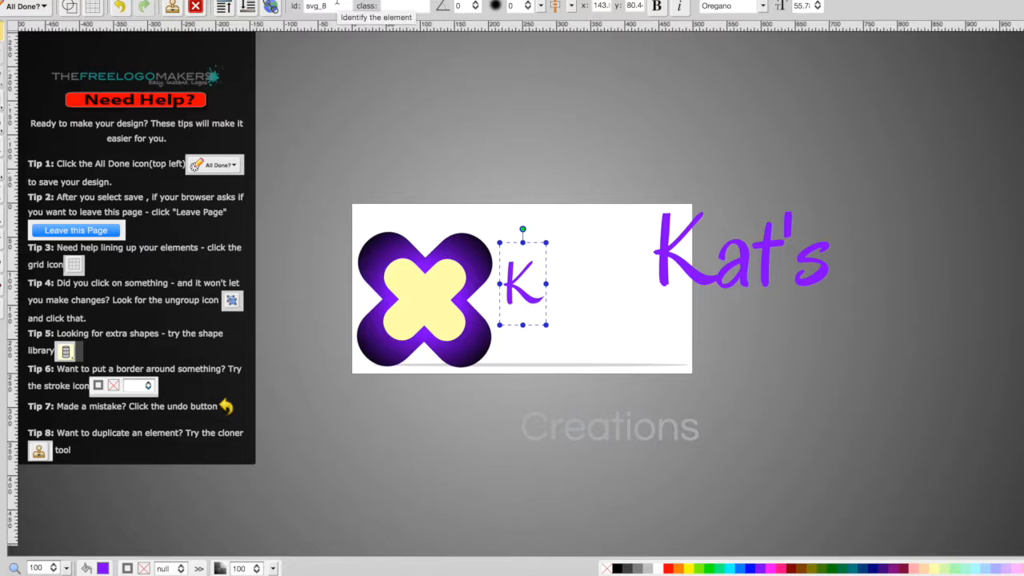
left_click(224, 14)
mouse_move(528, 275)
left_mouse_down()
mouse_move(474, 276)
mouse_move(527, 277)
left_mouse_up()
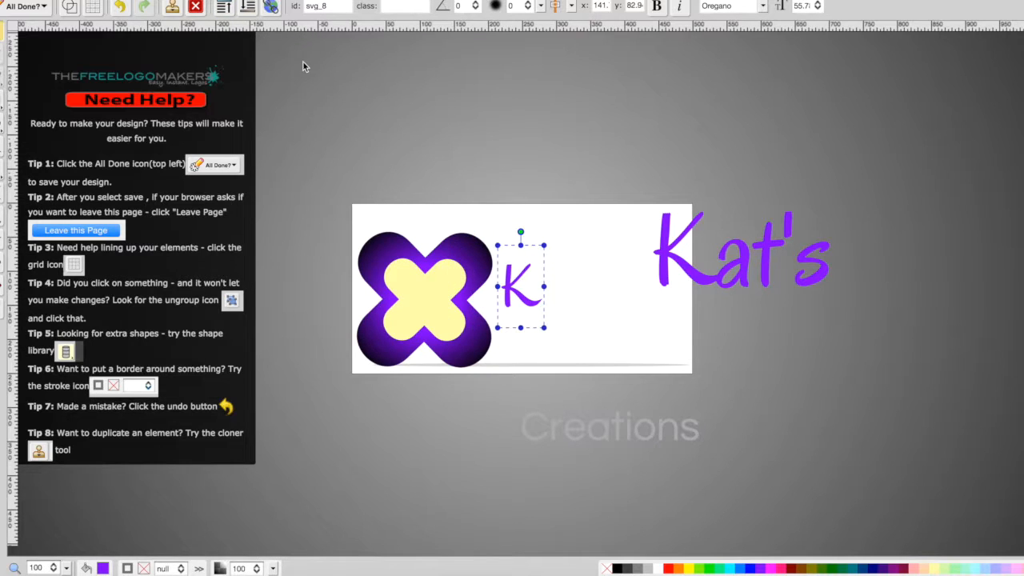
left_click(221, 15)
left_click(222, 15)
left_click(222, 16)
left_click(568, 260)
left_click(512, 281)
left_click_drag(512, 281, 425, 293)
left_click(505, 324)
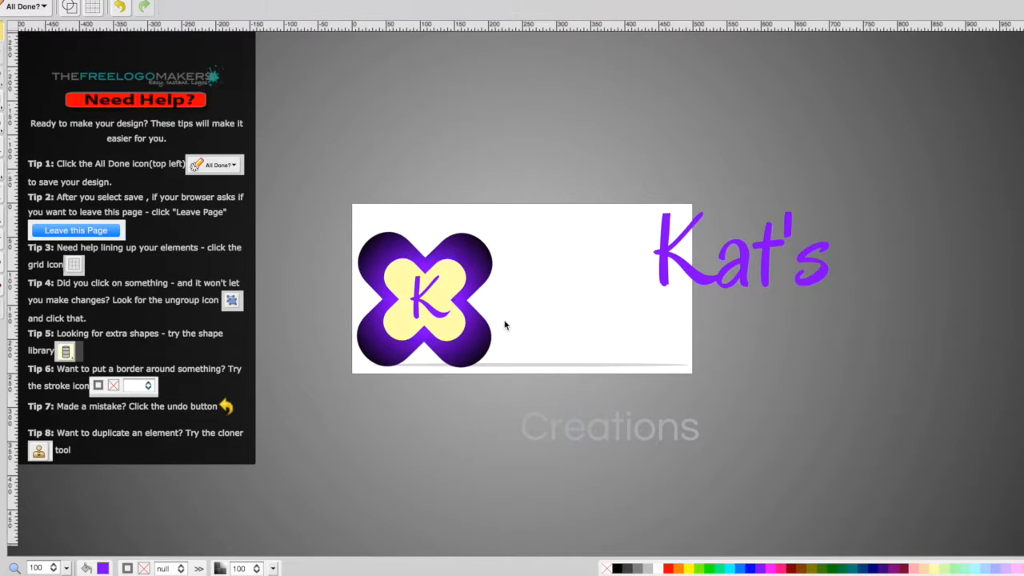
Step: Move the flower and its K slightly up together, and place the Kat's text beside them with Creations directly underneath it
left_click_drag(354, 213, 520, 333)
mouse_move(416, 251)
left_mouse_down()
mouse_move(417, 226)
mouse_move(424, 232)
left_mouse_up()
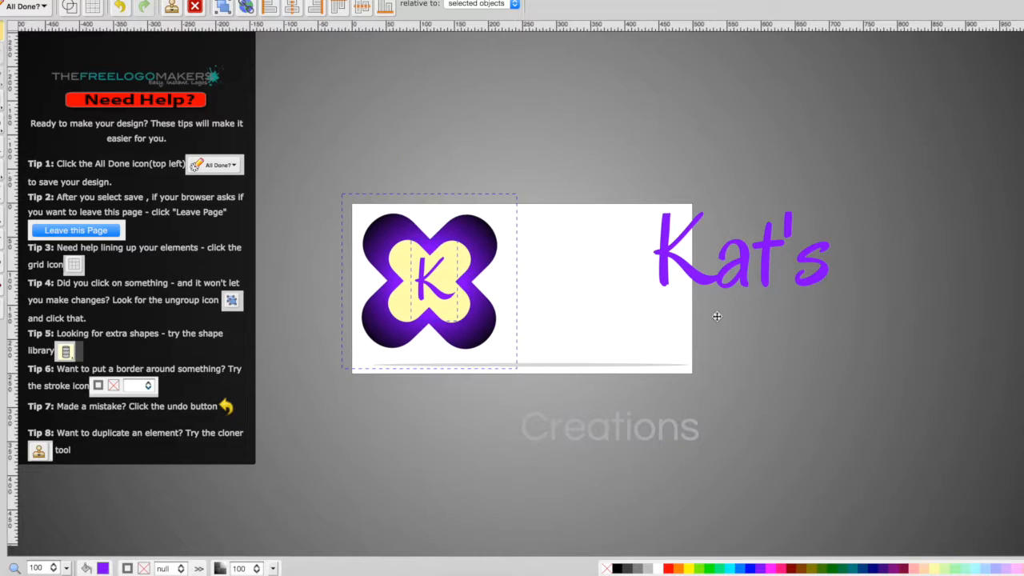
left_click_drag(692, 265, 538, 293)
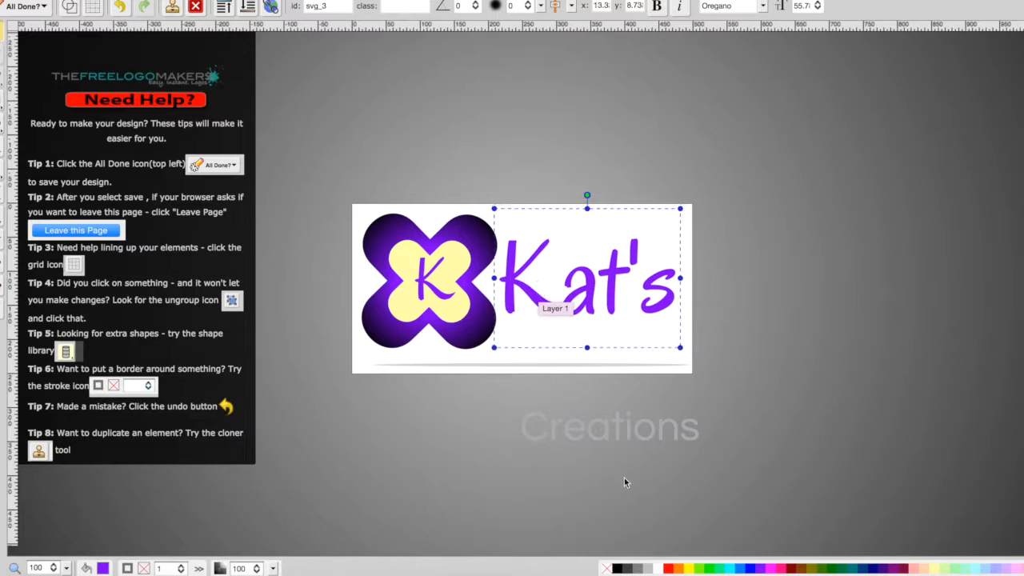
left_click(625, 480)
left_click_drag(608, 428, 602, 331)
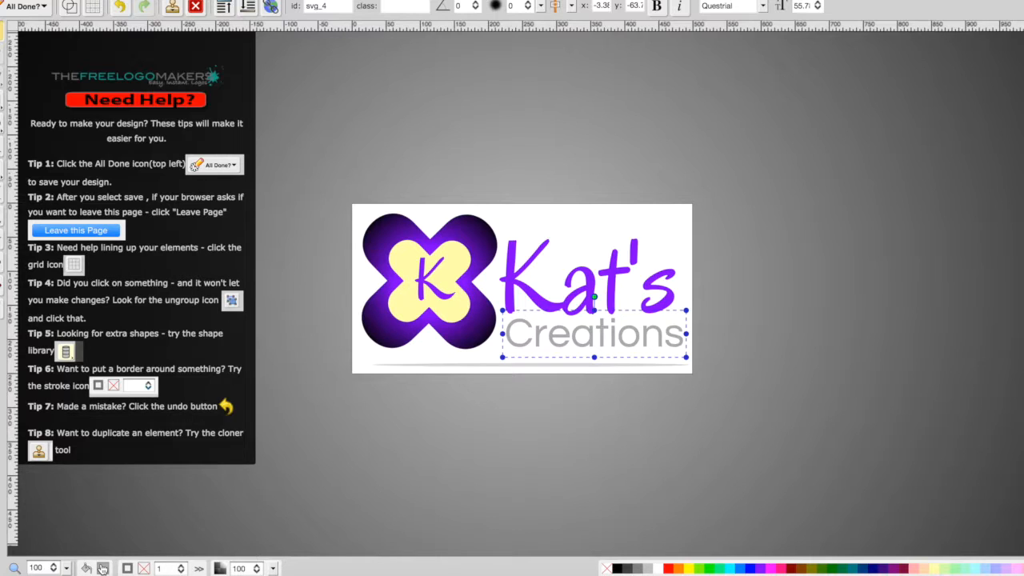
Step: Save the finished logo design and agree to leave the editor page
left_click(26, 8)
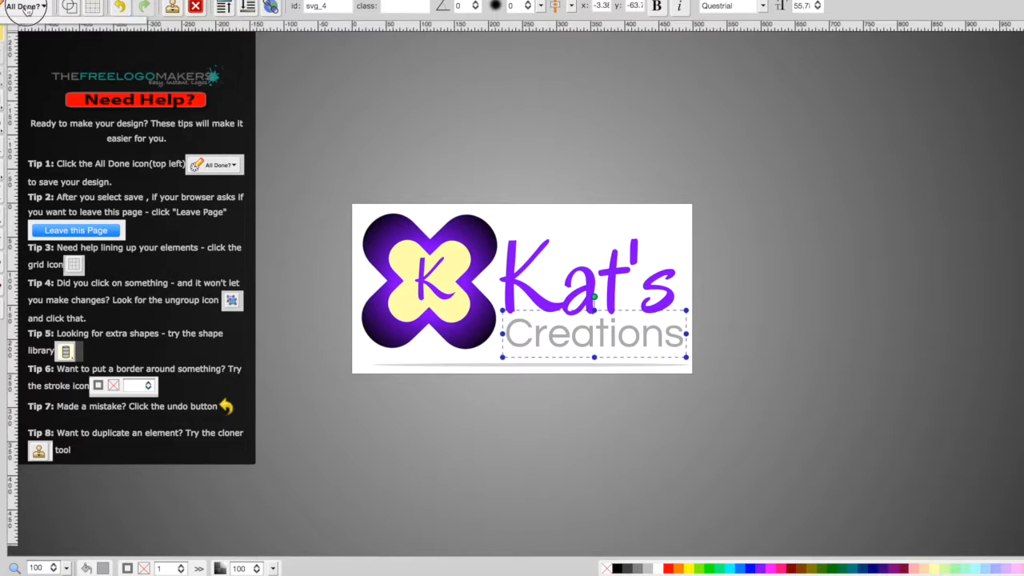
left_click(32, 30)
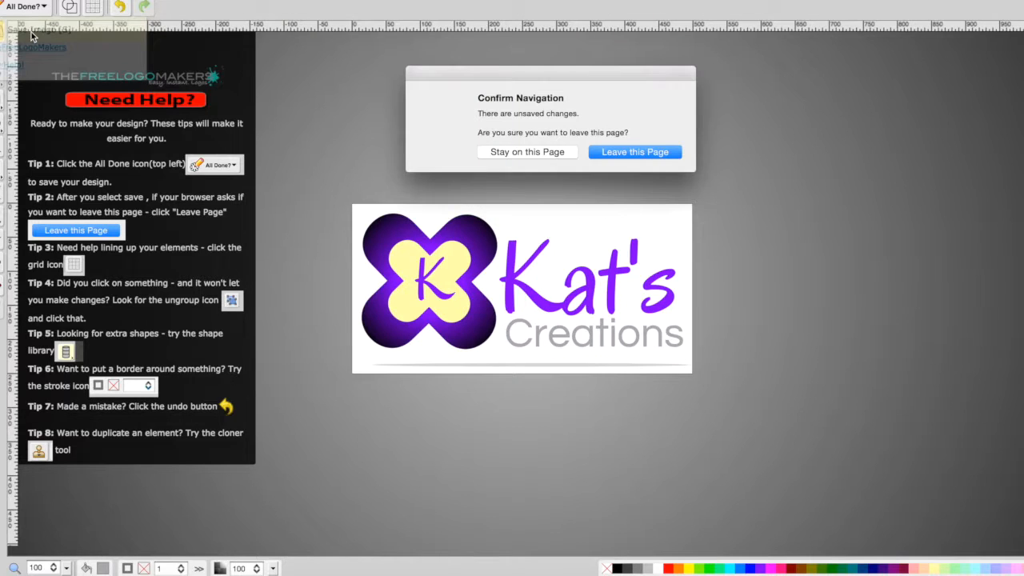
left_click(615, 153)
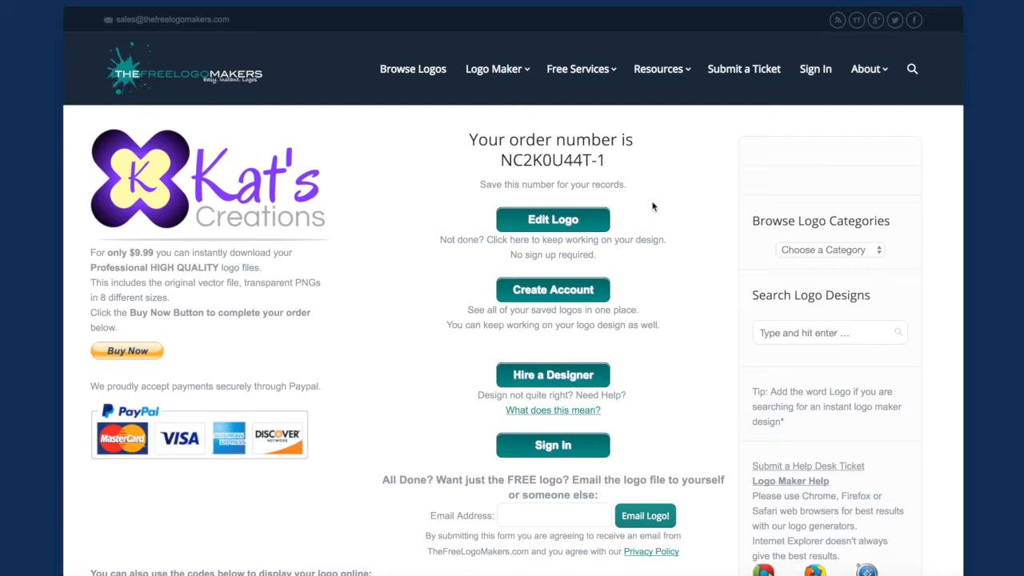
Step: Review the saved logo's order page for the order number and the editing, account, designer and free email delivery options
scroll(652, 206, "down", 1)
left_click(563, 190)
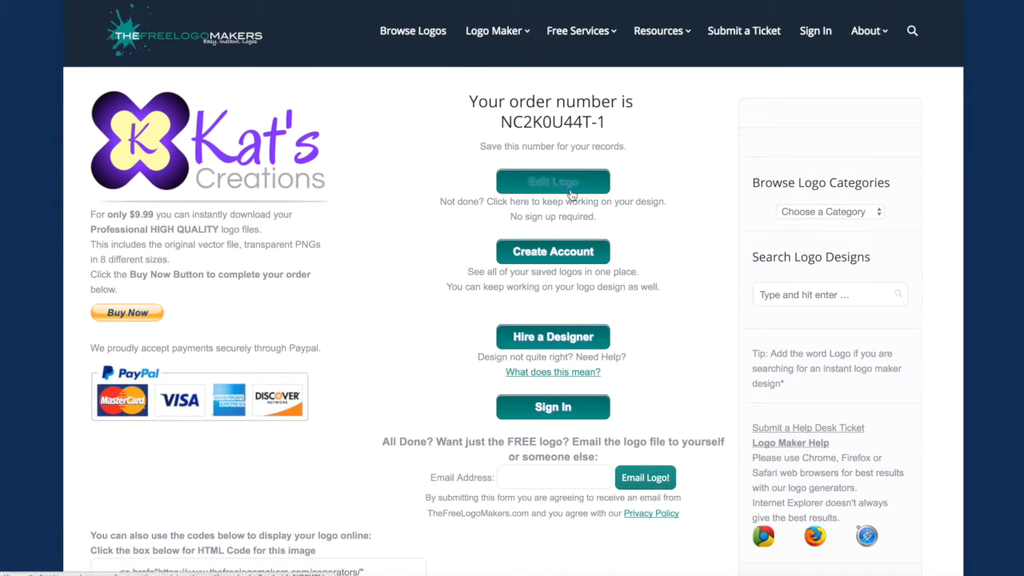
scroll(645, 290, "down", 3)
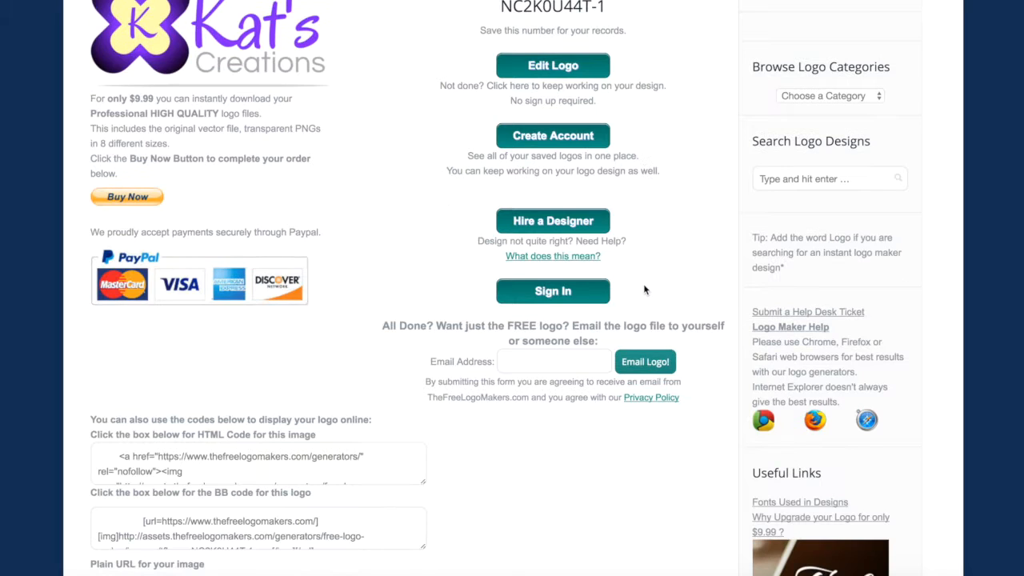
left_click(576, 366)
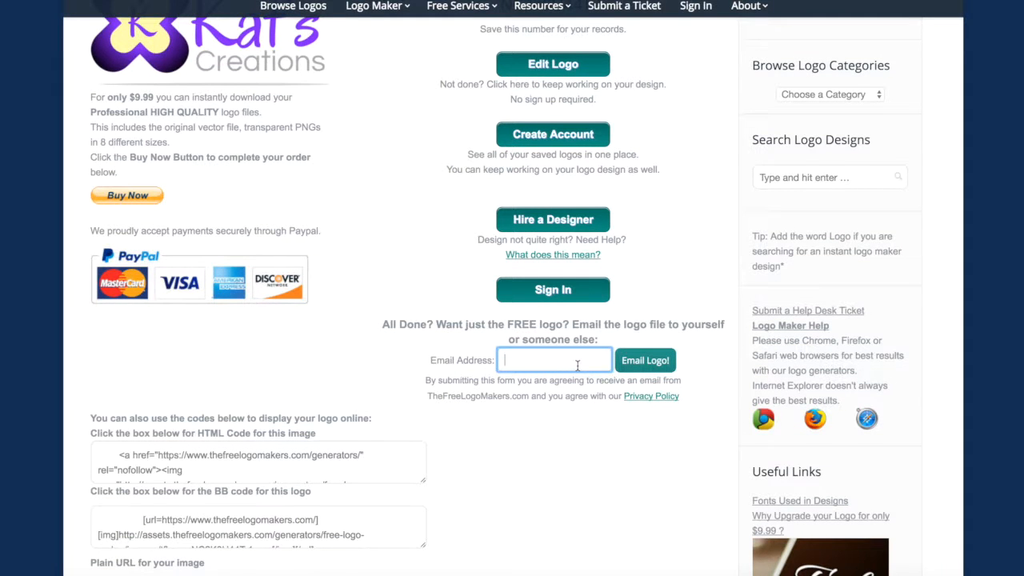
scroll(577, 366, "up", 4)
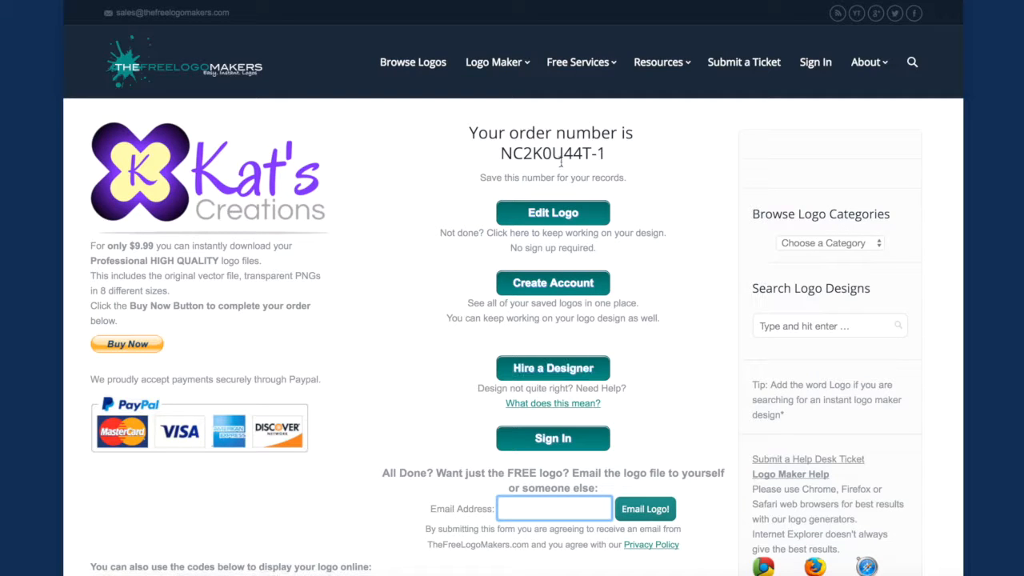
scroll(562, 163, "down", 3)
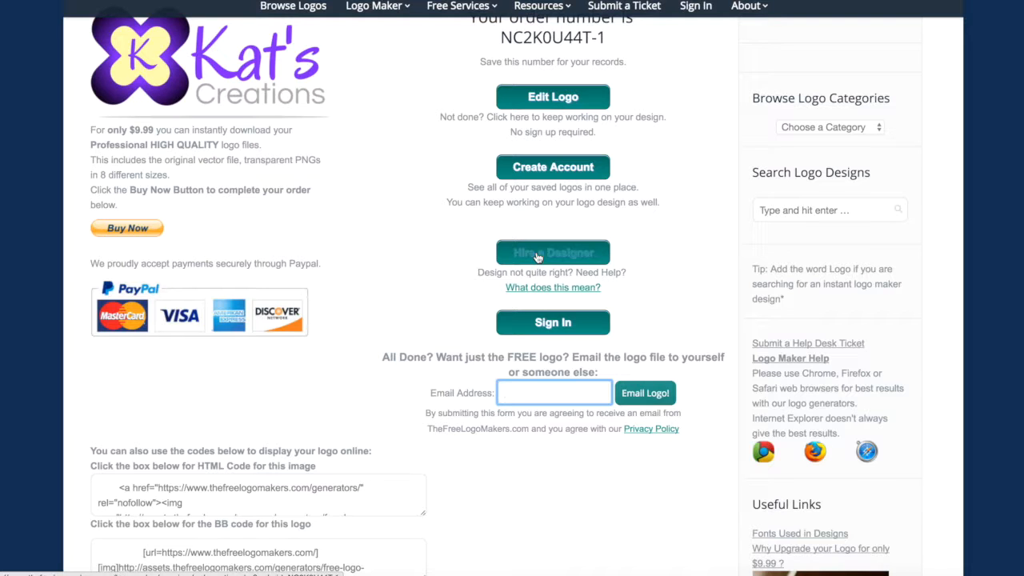
scroll(537, 256, "down", 4)
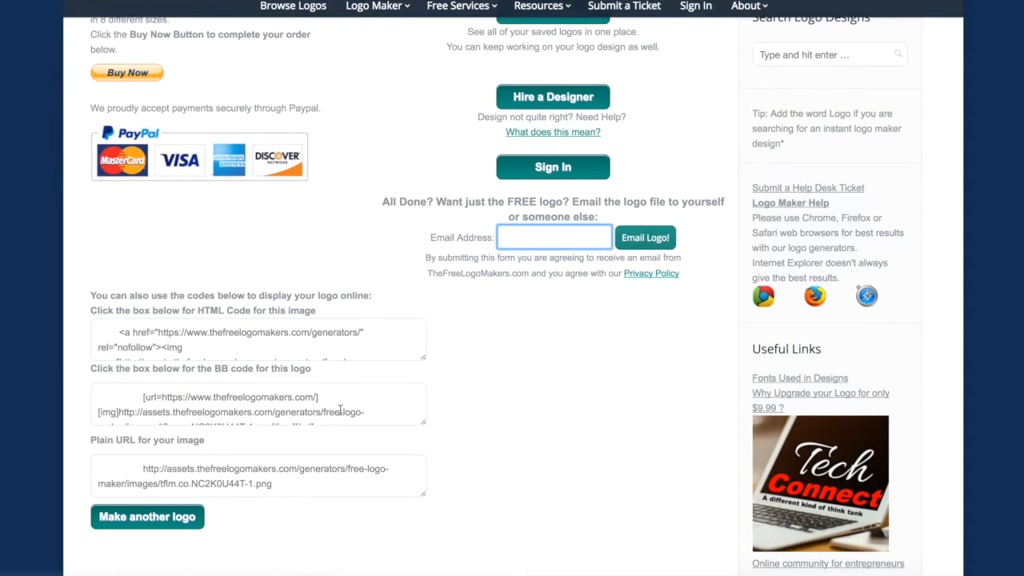
Step: Select in turn the plain URL, the BB code and the HTML code for displaying the logo online
left_click(314, 476)
left_click(312, 411)
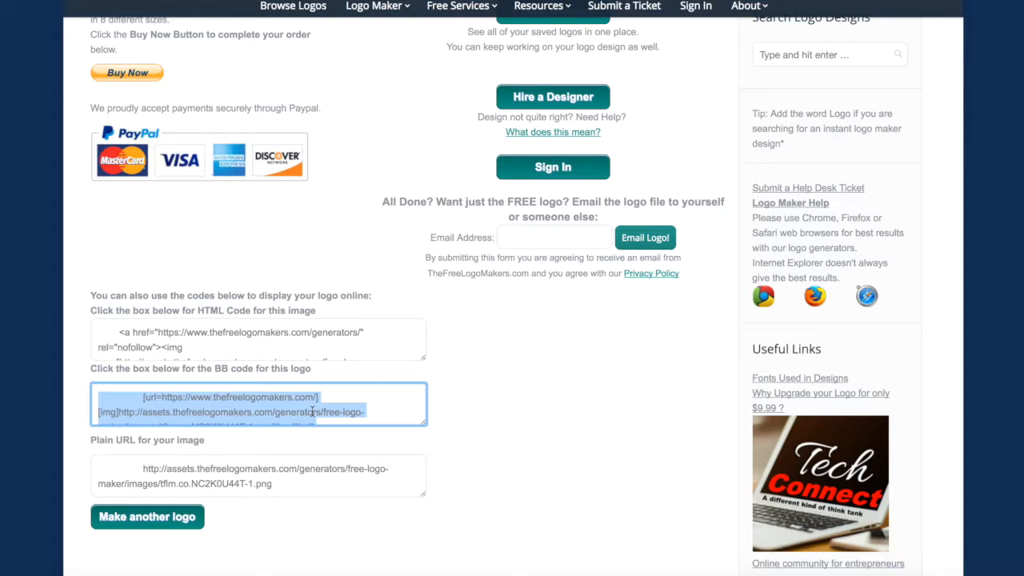
left_click(304, 343)
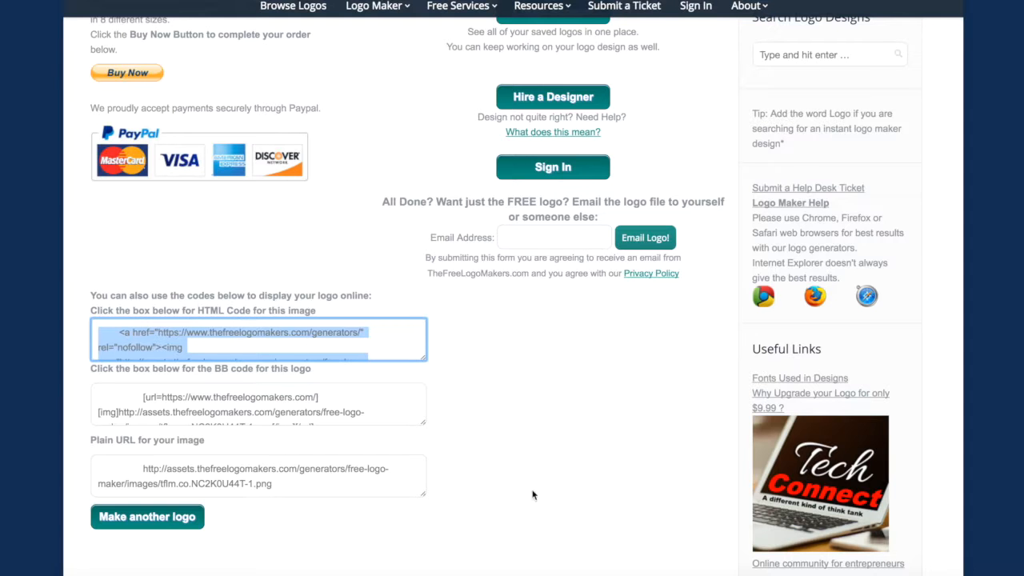
scroll(533, 493, "up", 4)
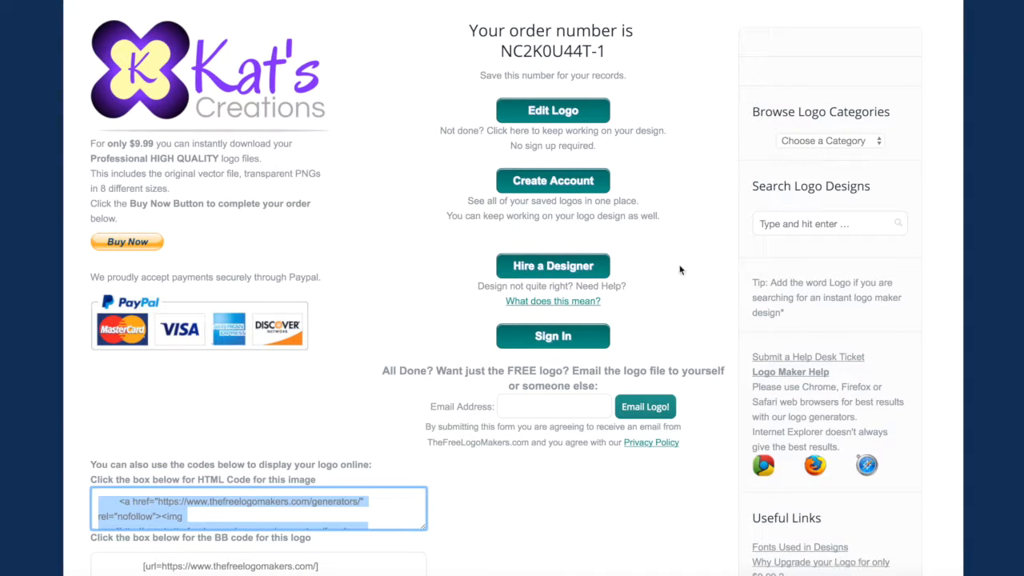